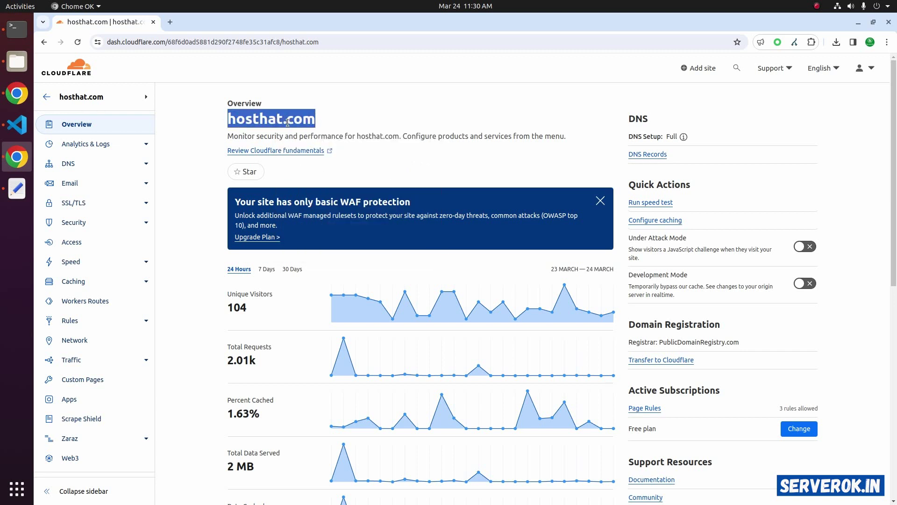
# Filter the hosthat.com DNS records by '@' to find the root A record.
pyautogui.click(98, 171)
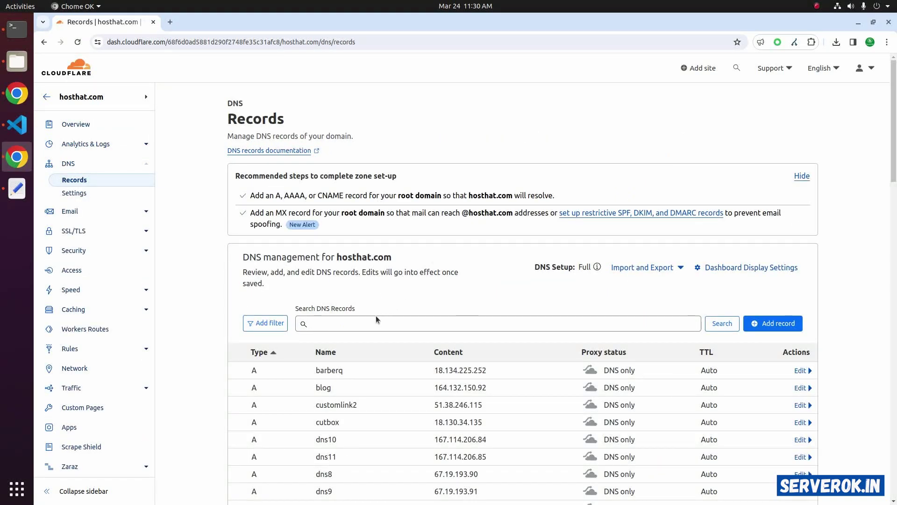
pyautogui.click(351, 248)
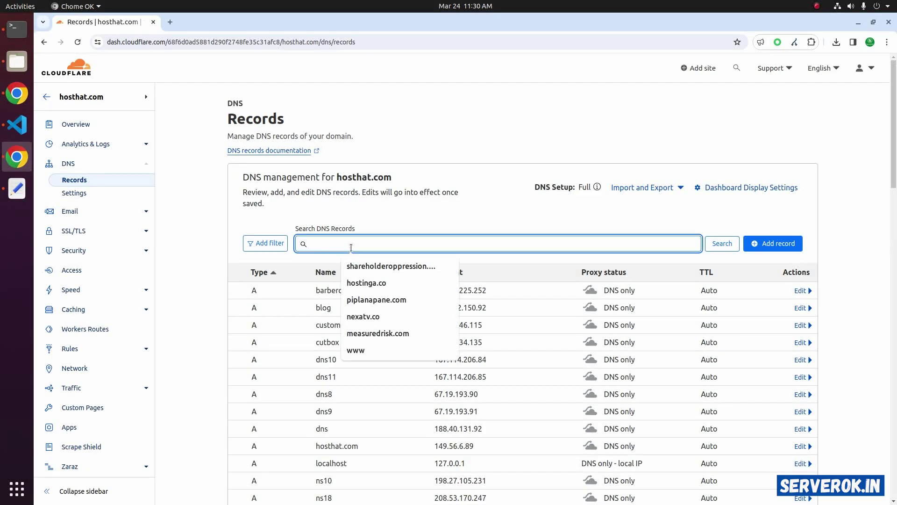
pyautogui.write('@')
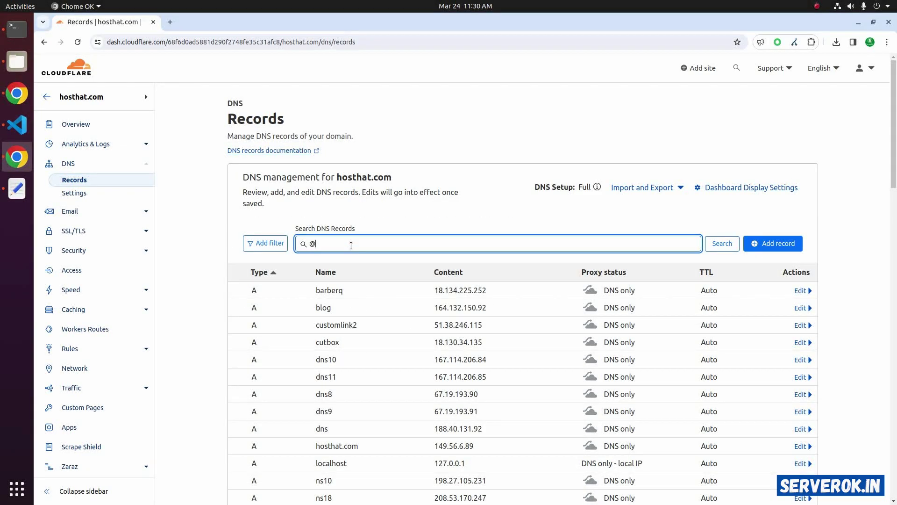
pyautogui.press('Return')
pyautogui.moveTo(250, 290); pyautogui.dragTo(641, 293)
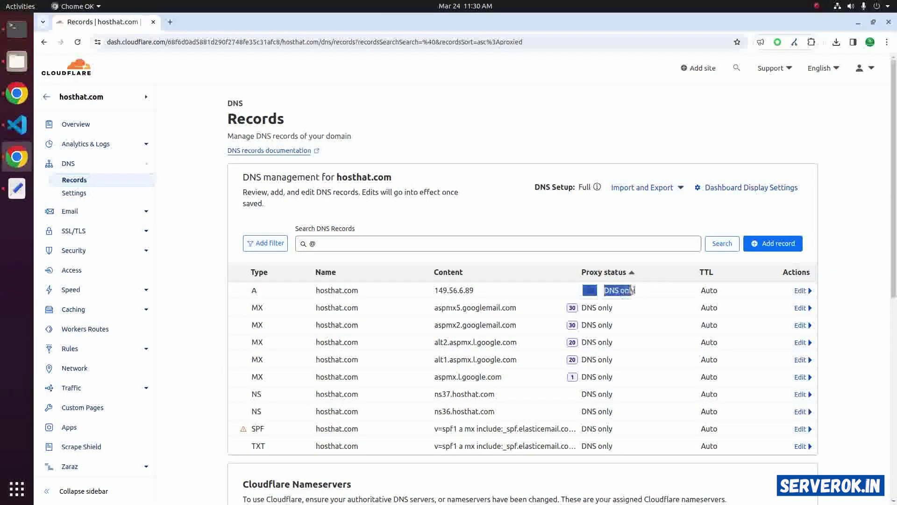
# Switch the root A record (149.56.6.89) to Proxied and save it.
pyautogui.click(799, 290)
pyautogui.click(600, 320)
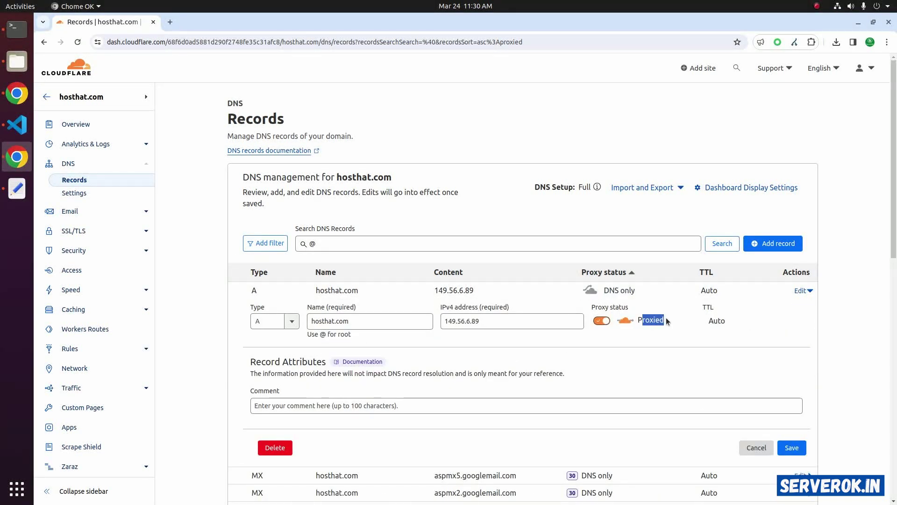
pyautogui.click(791, 447)
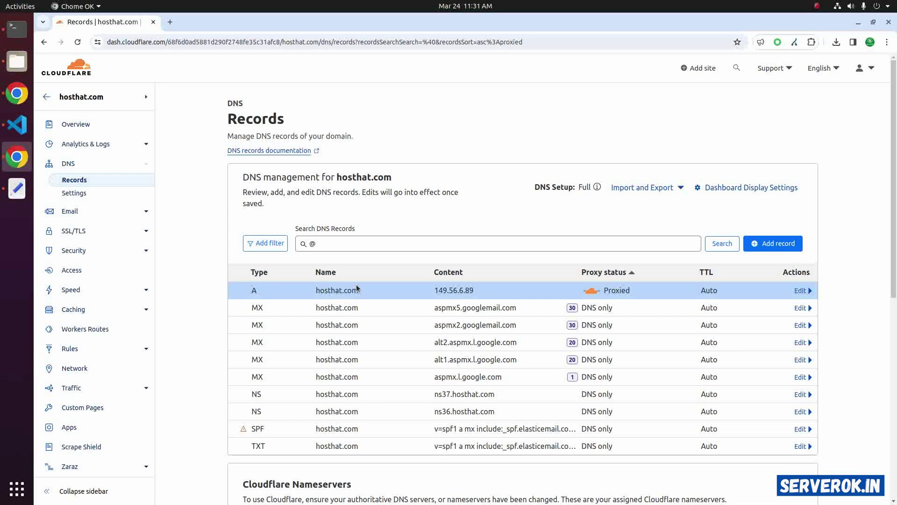
# Replace the search term with 'www' to find the www record.
pyautogui.click(323, 243)
pyautogui.press('BackSpace')
pyautogui.write('www')
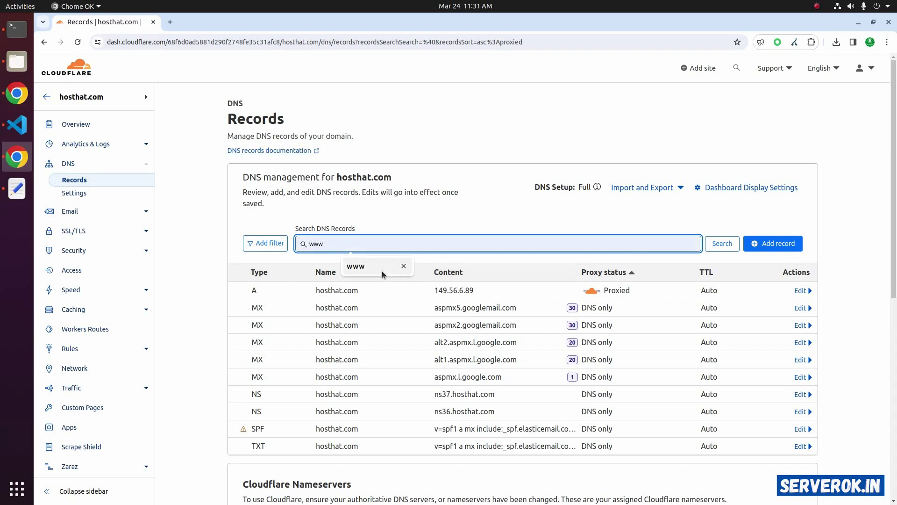
# Filter to the www CNAME record, switch it to Proxied and save.
pyautogui.click(722, 243)
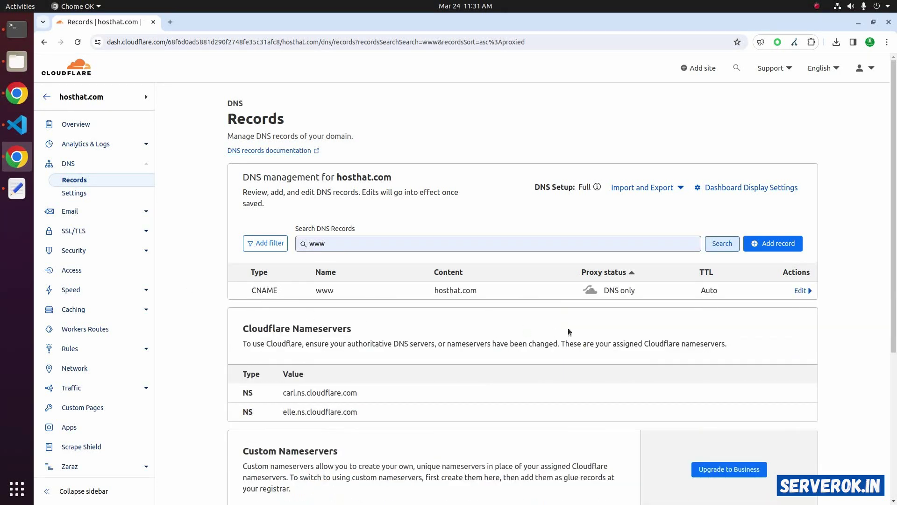
pyautogui.moveTo(630, 290); pyautogui.dragTo(579, 290)
pyautogui.click(800, 291)
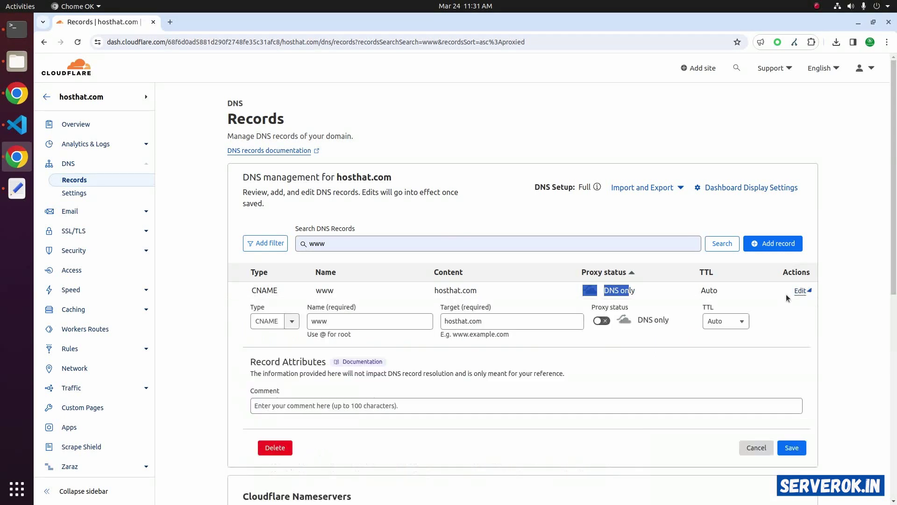
pyautogui.click(601, 320)
pyautogui.click(791, 447)
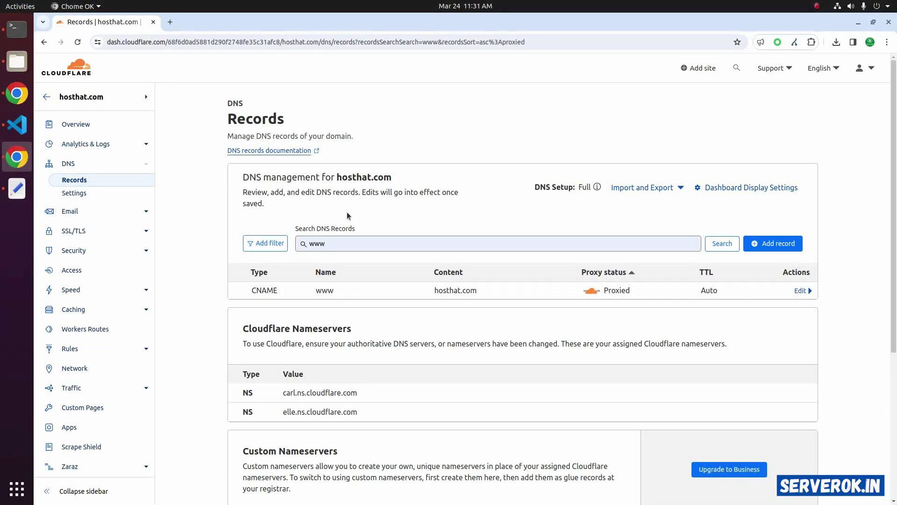
# Open hosthat.com in a new browser tab.
pyautogui.moveTo(338, 178); pyautogui.dragTo(398, 182)
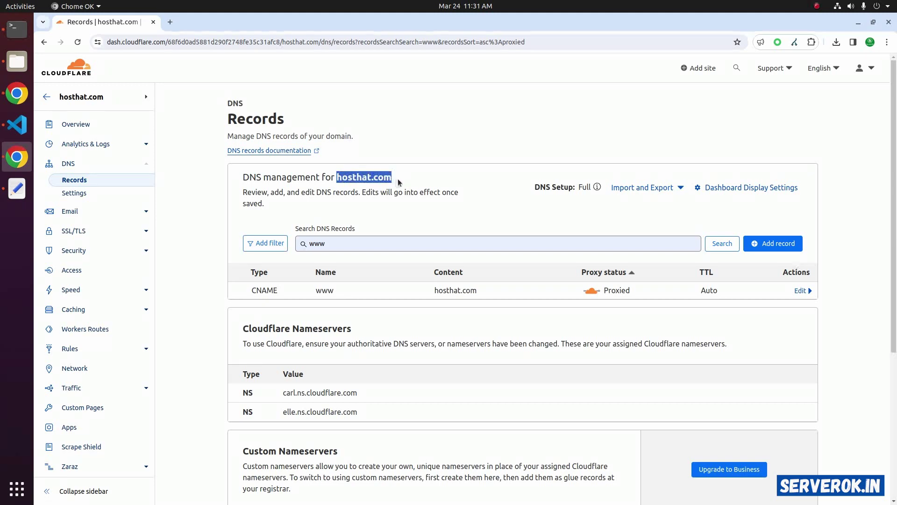
pyautogui.rightClick(364, 177)
pyautogui.click(388, 201)
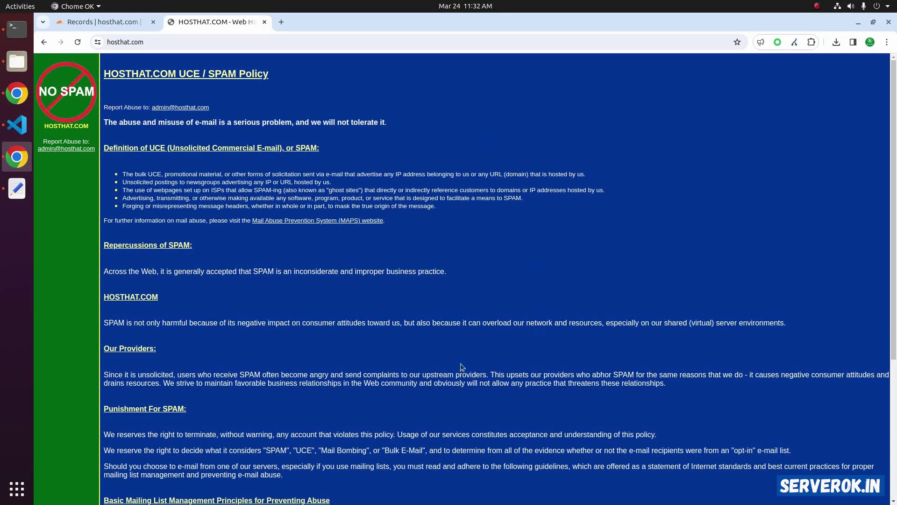
# Go to Rules > Page Rules and start a new page rule.
pyautogui.click(99, 23)
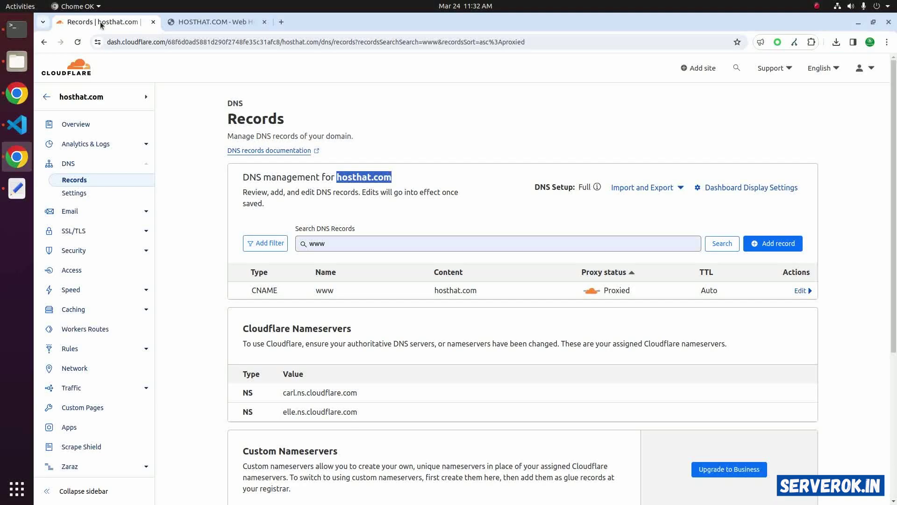
pyautogui.scroll(-2, 100, 201)
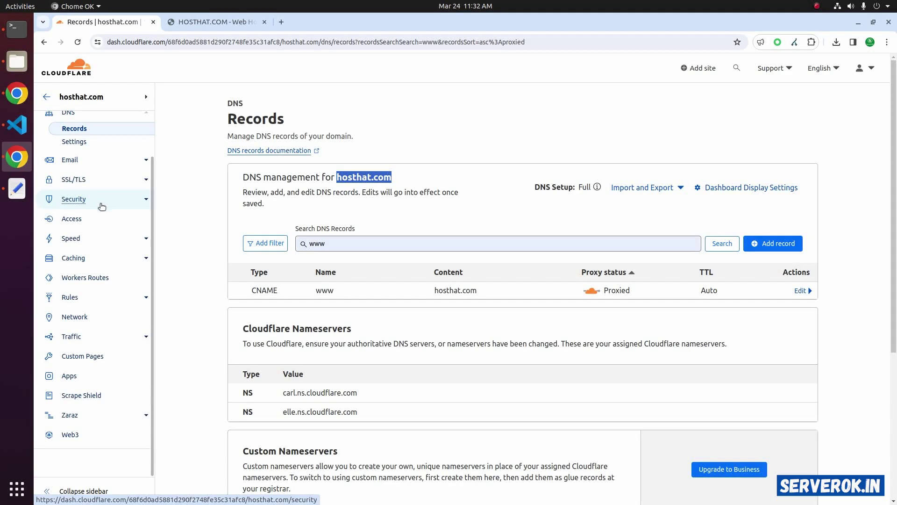
pyautogui.click(76, 297)
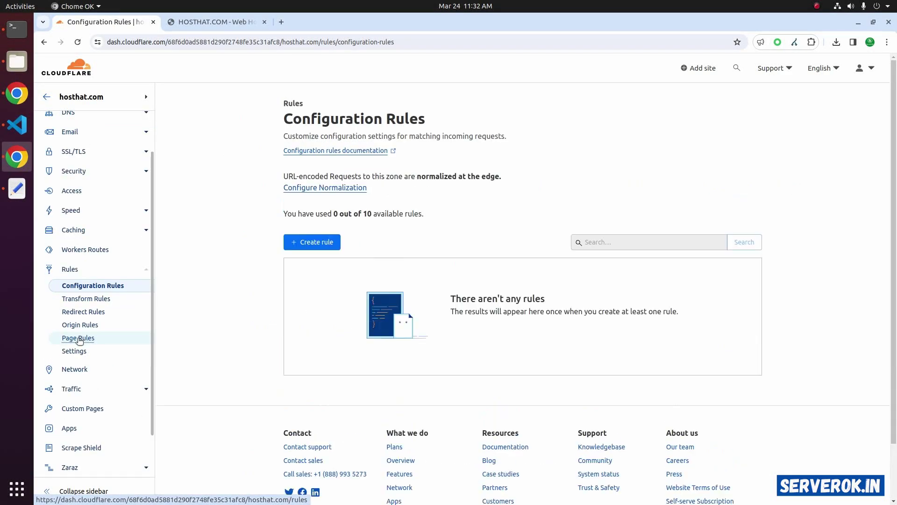
pyautogui.click(78, 338)
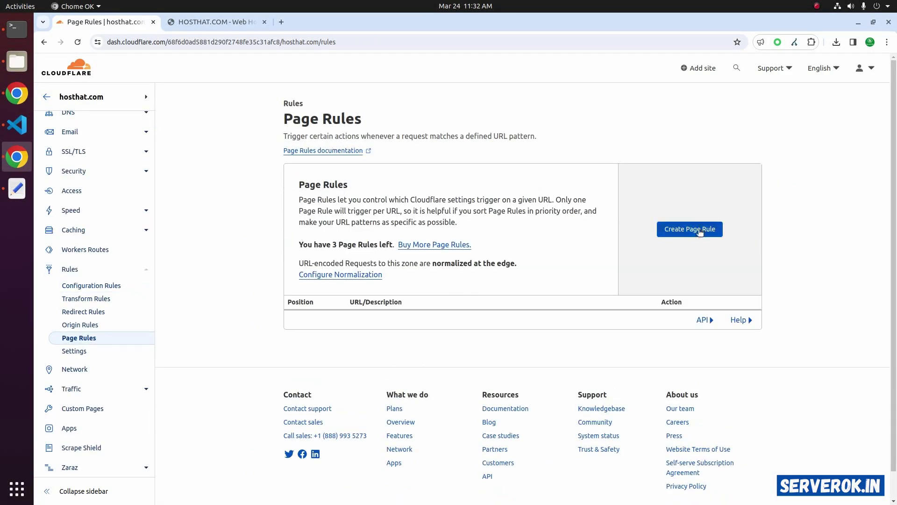
pyautogui.click(688, 228)
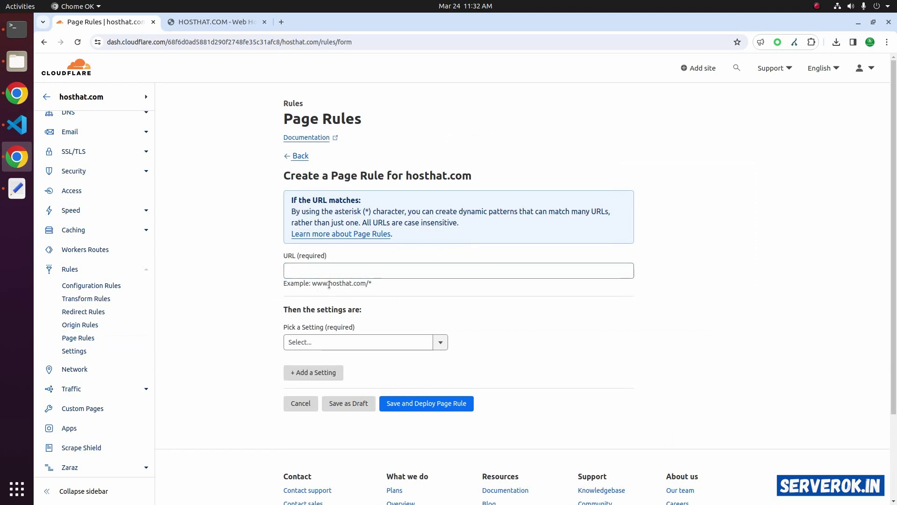
# Copy hosthat.com from the site tab and enter hosthat.com/* as the rule's URL pattern.
pyautogui.click(175, 24)
pyautogui.moveTo(130, 43); pyautogui.dragTo(198, 52)
pyautogui.hotkey('ctrl', 'c')
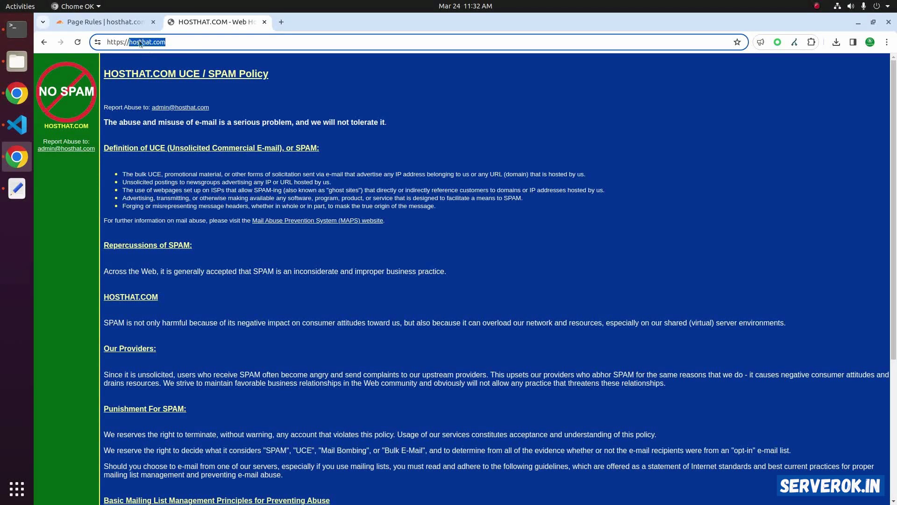
pyautogui.hotkey('ctrl', 'pageup')
pyautogui.click(387, 265)
pyautogui.hotkey('ctrl', 'v')
pyautogui.write('/')
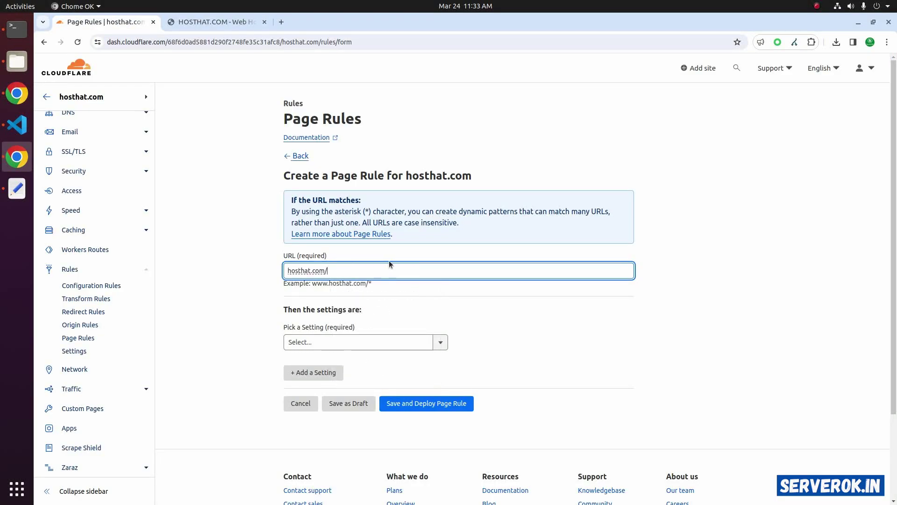
pyautogui.write('*')
pyautogui.click(277, 314)
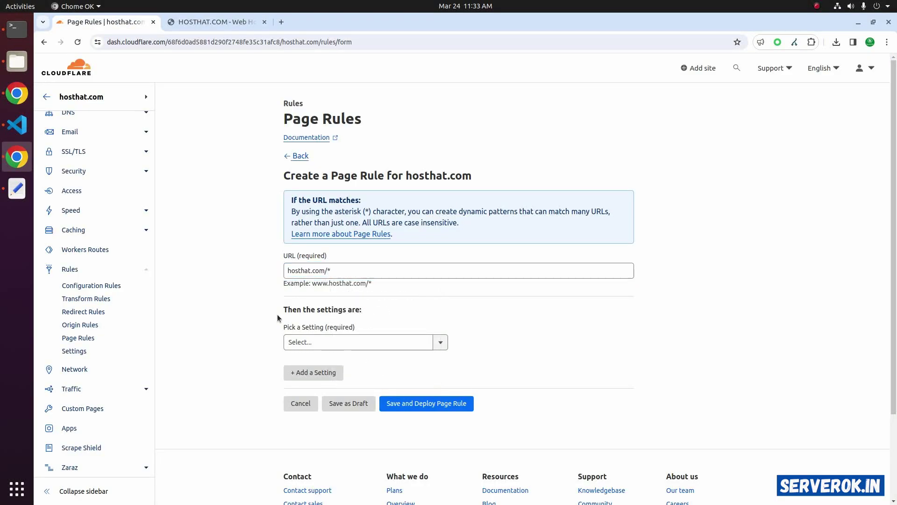
# Set the rule to Forwarding URL with a 301 - Permanent Redirect.
pyautogui.click(388, 346)
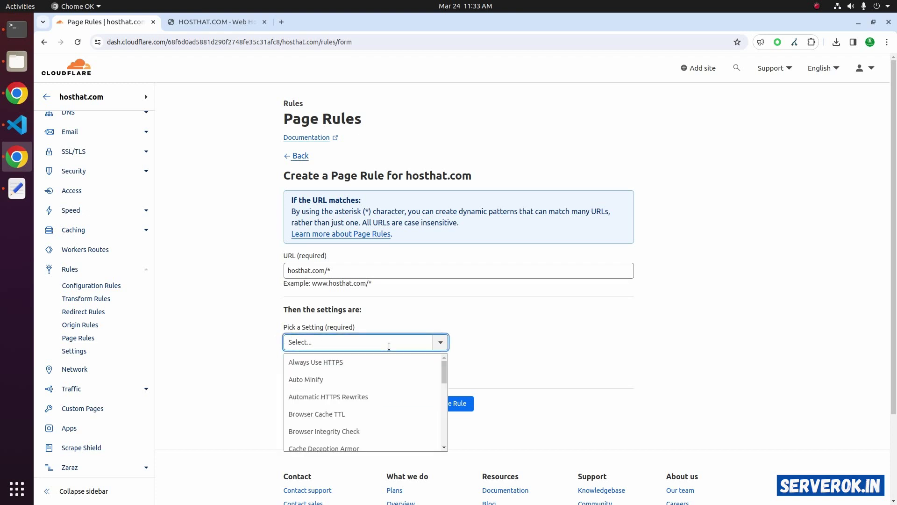
pyautogui.write('F')
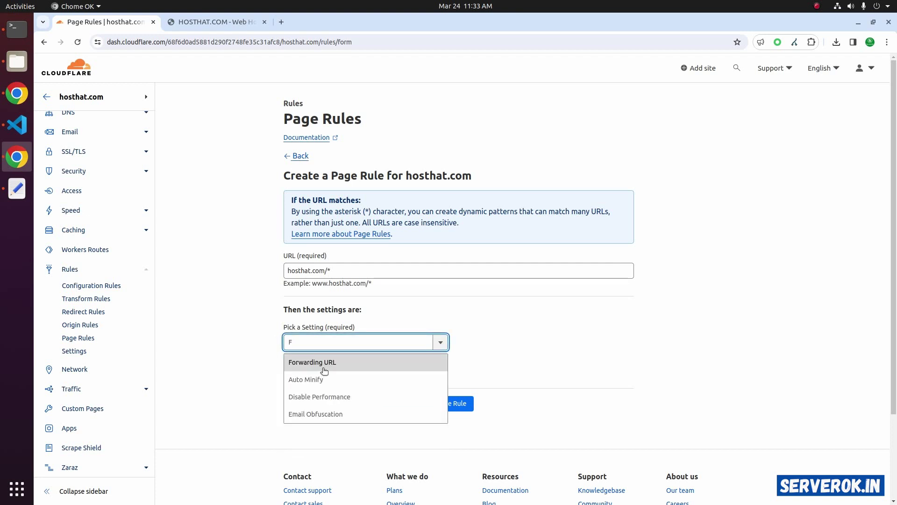
pyautogui.click(324, 370)
pyautogui.moveTo(460, 328); pyautogui.dragTo(572, 328)
pyautogui.click(573, 327)
pyautogui.click(504, 342)
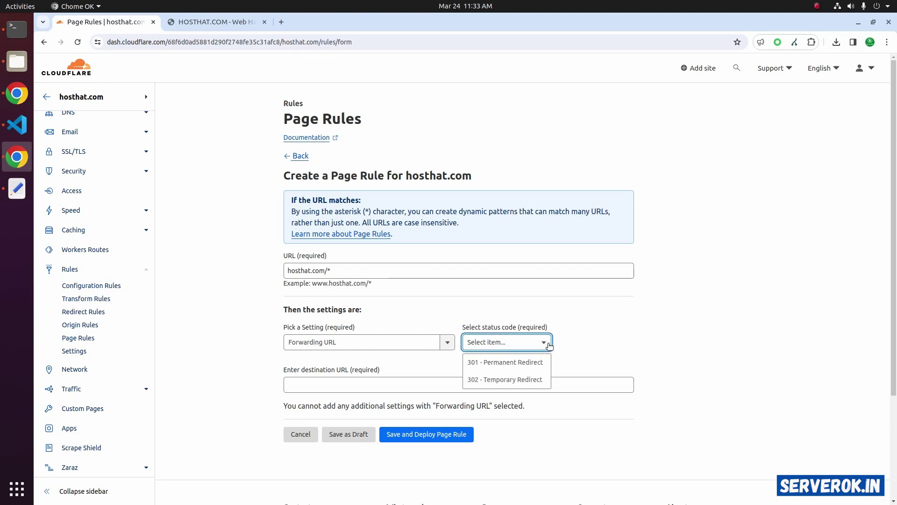
pyautogui.click(520, 363)
pyautogui.click(304, 384)
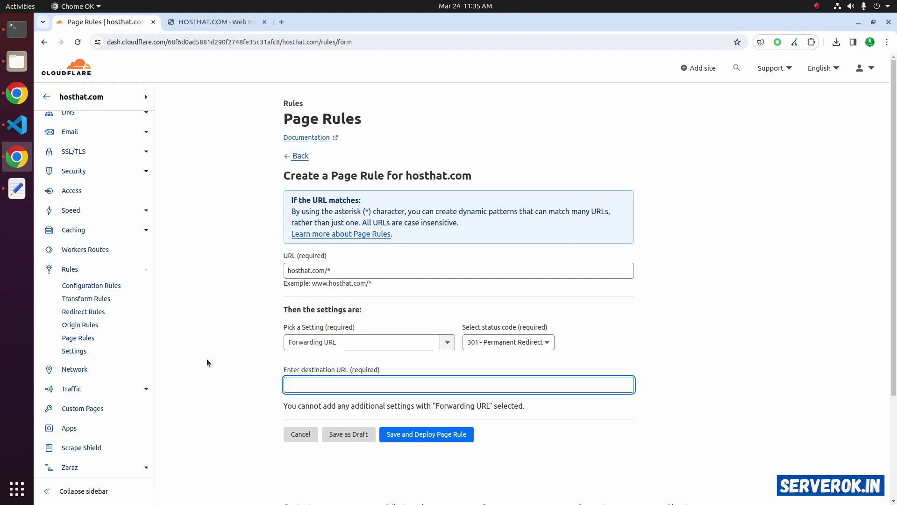
pyautogui.write('https')
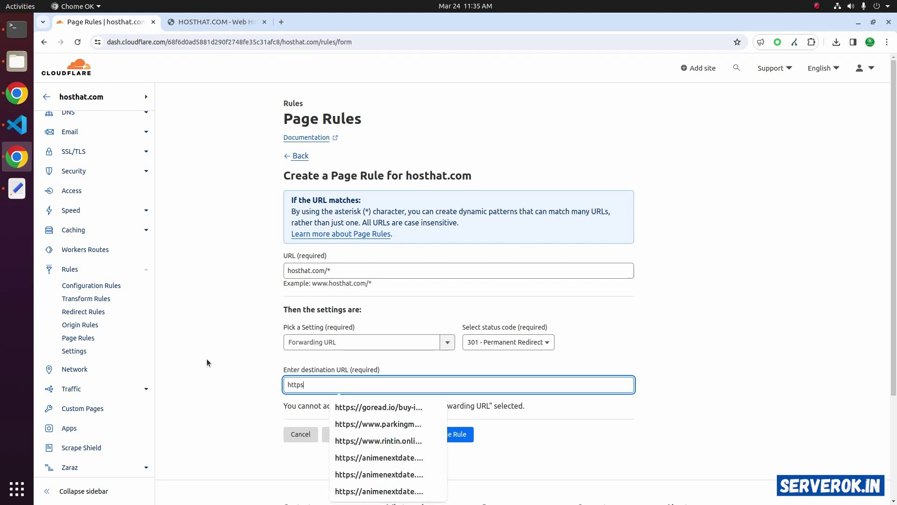
pyautogui.write('://serverok.in/$1')
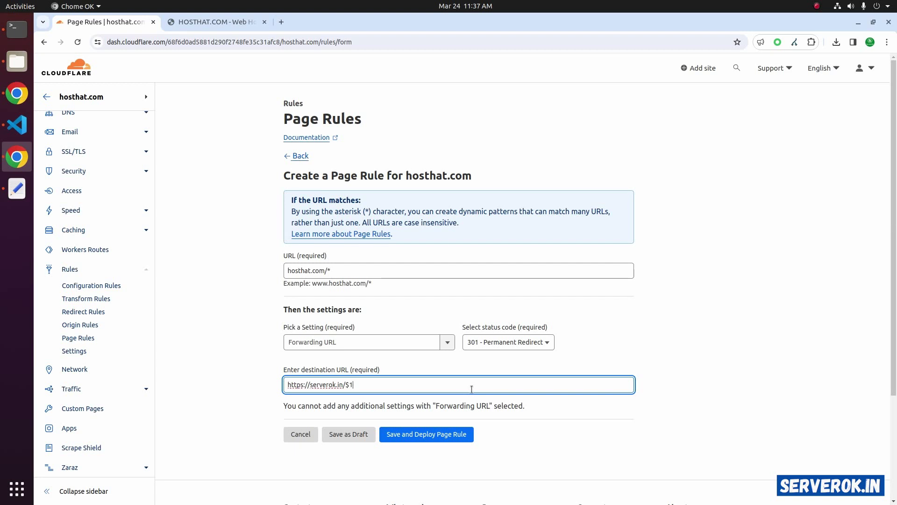
pyautogui.moveTo(328, 271); pyautogui.dragTo(344, 272)
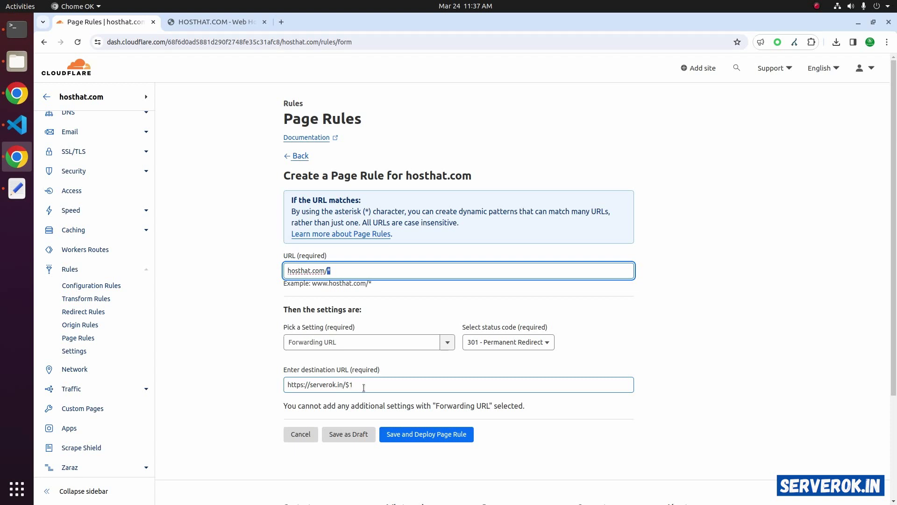
pyautogui.click(388, 411)
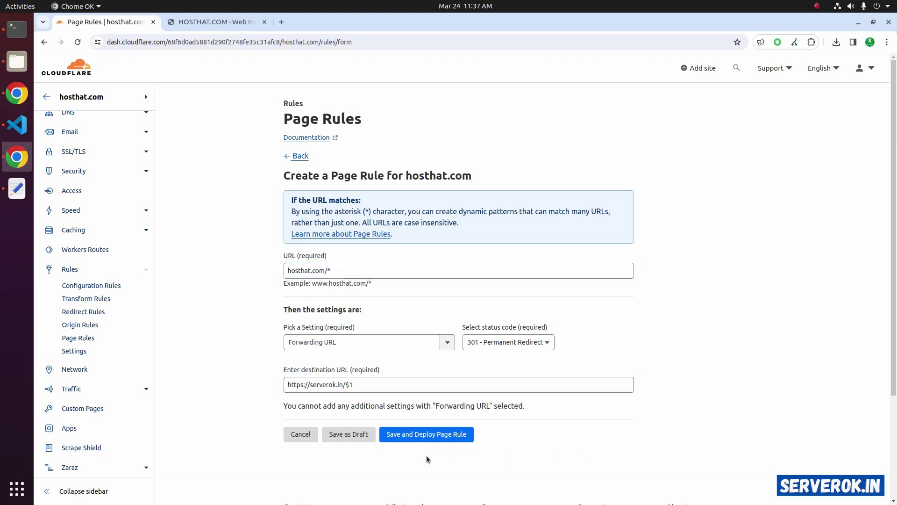
pyautogui.click(418, 436)
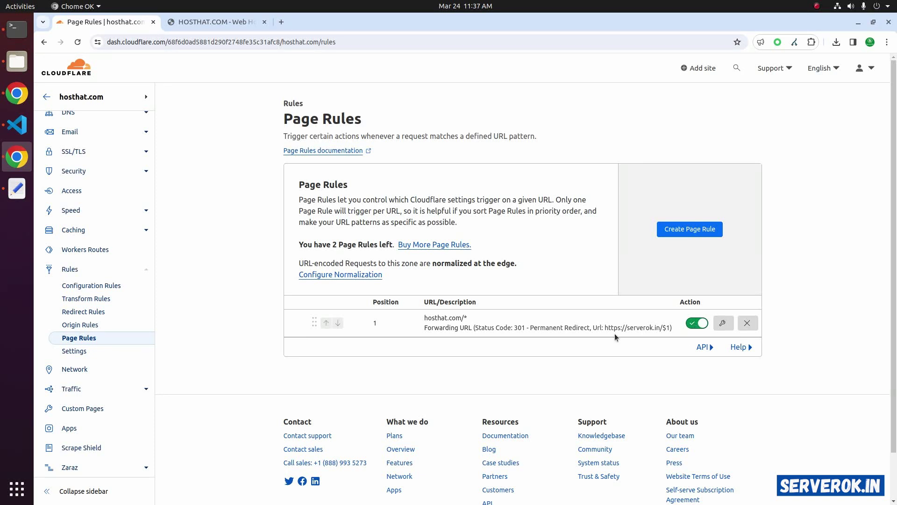
# Toggle the hosthat.com/* rule off and back on, then bring Terminal up full screen.
pyautogui.click(697, 324)
pyautogui.click(697, 325)
pyautogui.click(17, 29)
pyautogui.click(373, 45)
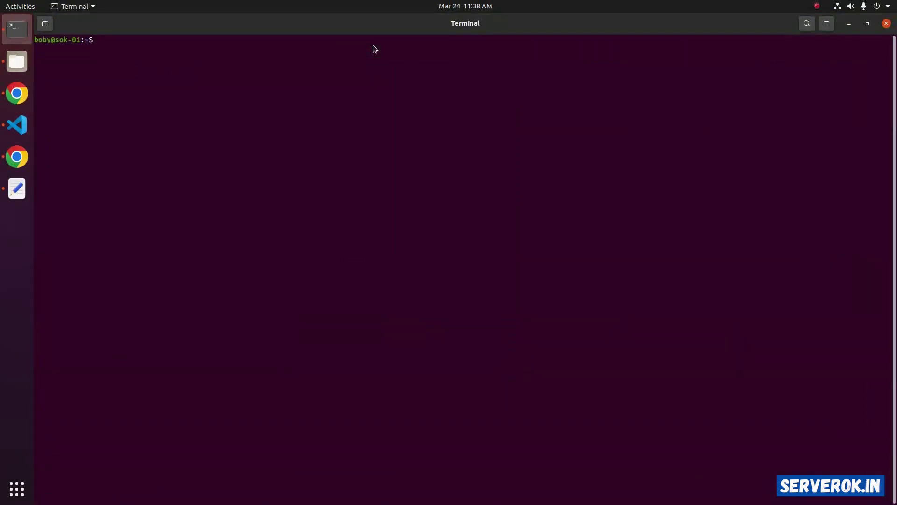
pyautogui.write('curl')
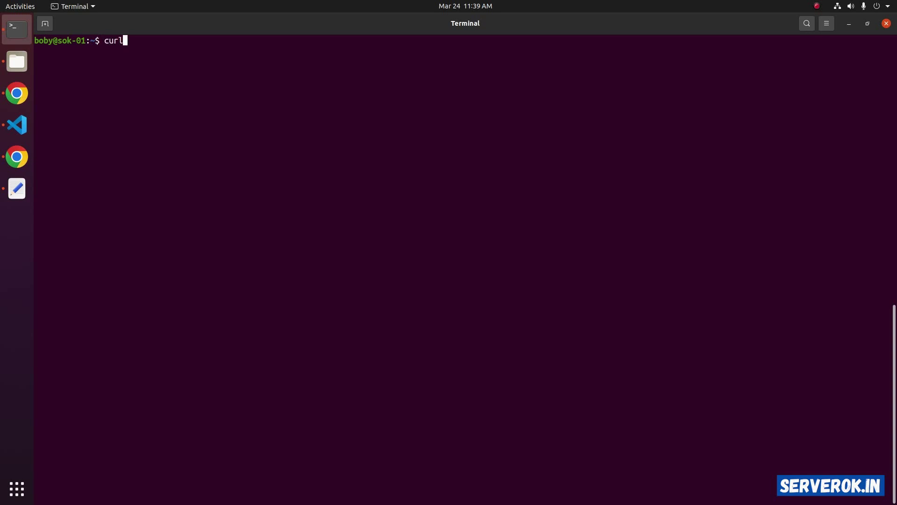
pyautogui.write(' -I https://hosthat.com')
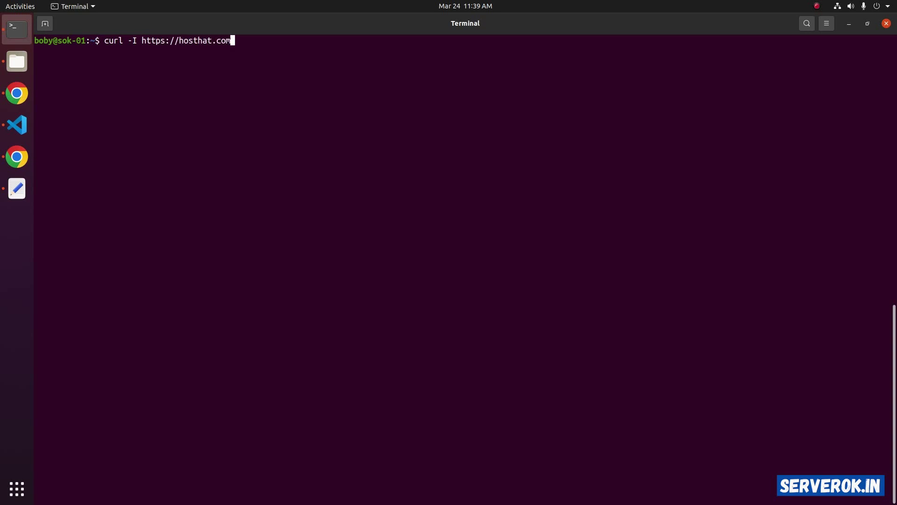
pyautogui.press('Return')
pyautogui.moveTo(178, 73)
pyautogui.mouseDown()
pyautogui.moveTo(38, 70)
pyautogui.moveTo(176, 69)
pyautogui.mouseUp()
pyautogui.click(80, 71)
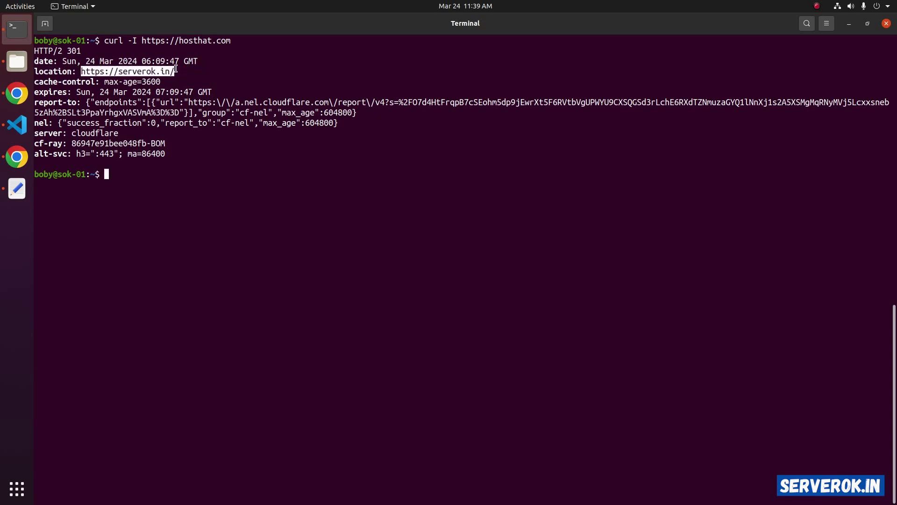
# Run curl -I on hosthat.com/contact and confirm an HTTP/2 301 to serverok.in.
pyautogui.press('Up')
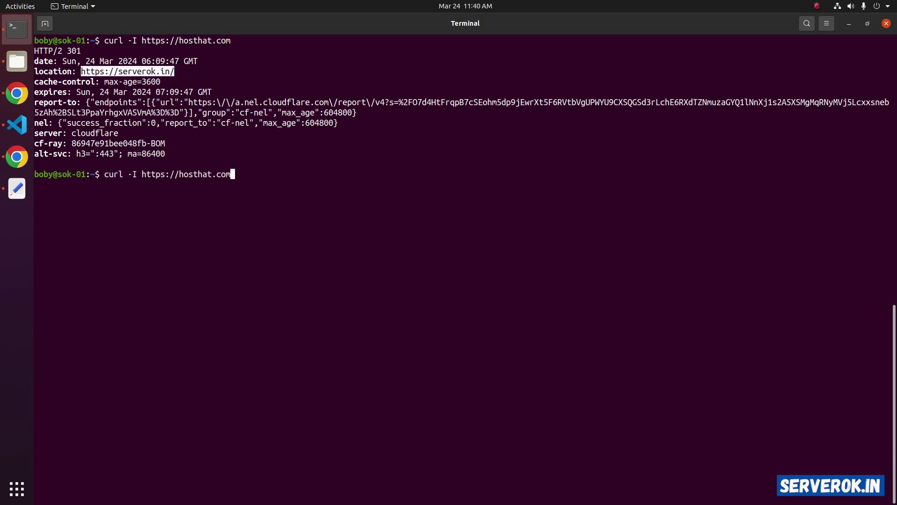
pyautogui.write('/contact')
pyautogui.press('Return')
pyautogui.moveTo(146, 174); pyautogui.dragTo(294, 176)
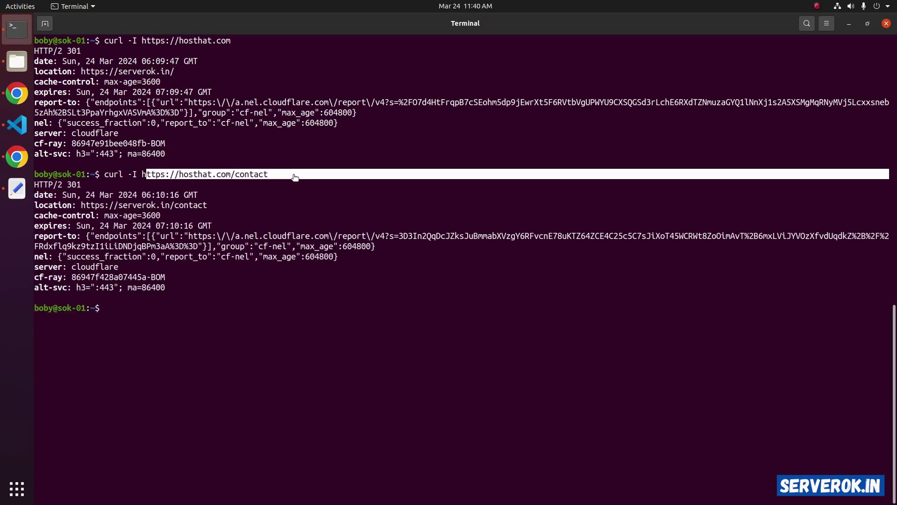
pyautogui.click(83, 207)
pyautogui.moveTo(83, 207); pyautogui.dragTo(208, 208)
pyautogui.click(85, 183)
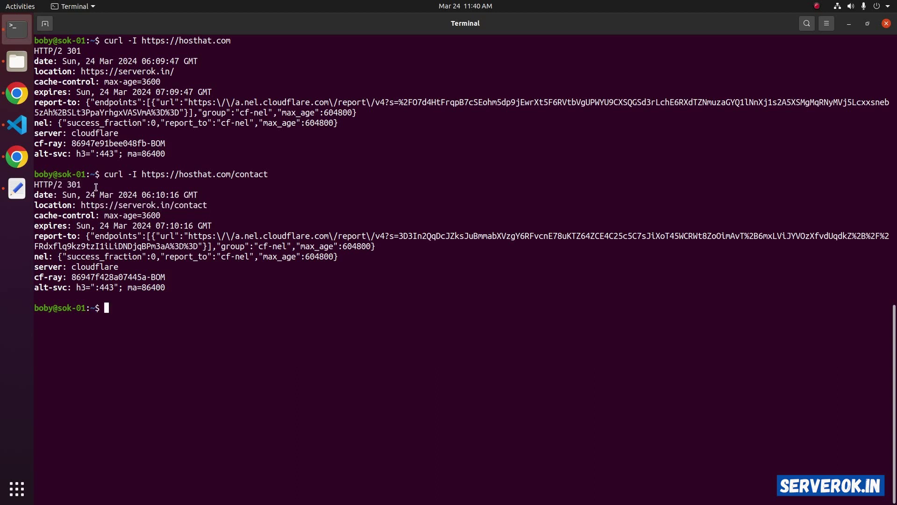
pyautogui.moveTo(84, 184); pyautogui.dragTo(35, 185)
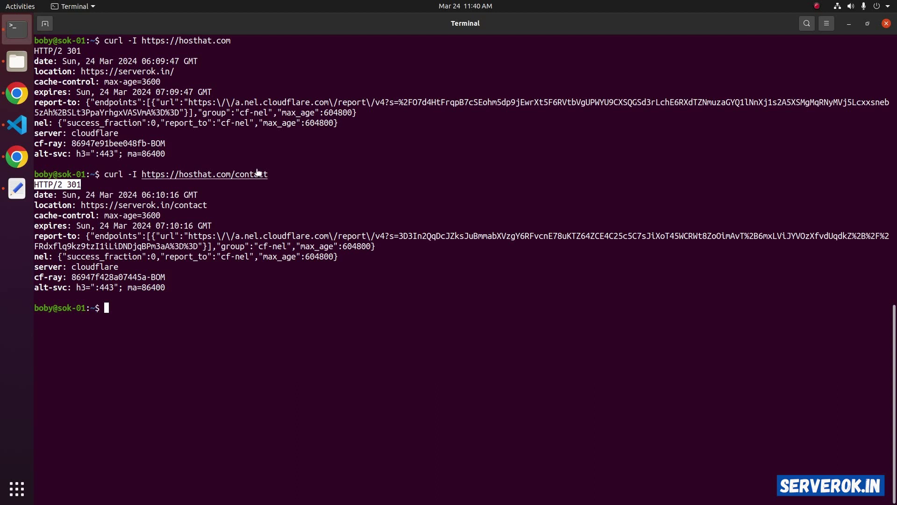
pyautogui.press('Up')
pyautogui.press('Left')
pyautogui.press('Left')
pyautogui.press('Left')
pyautogui.press('Left')
pyautogui.press('Left')
pyautogui.press('Left')
pyautogui.press('Left')
pyautogui.press('Left')
pyautogui.press('Left')
pyautogui.press('Left')
pyautogui.press('Left')
pyautogui.press('Left')
pyautogui.press('Left')
pyautogui.press('Left')
pyautogui.press('Left')
pyautogui.press('Left')
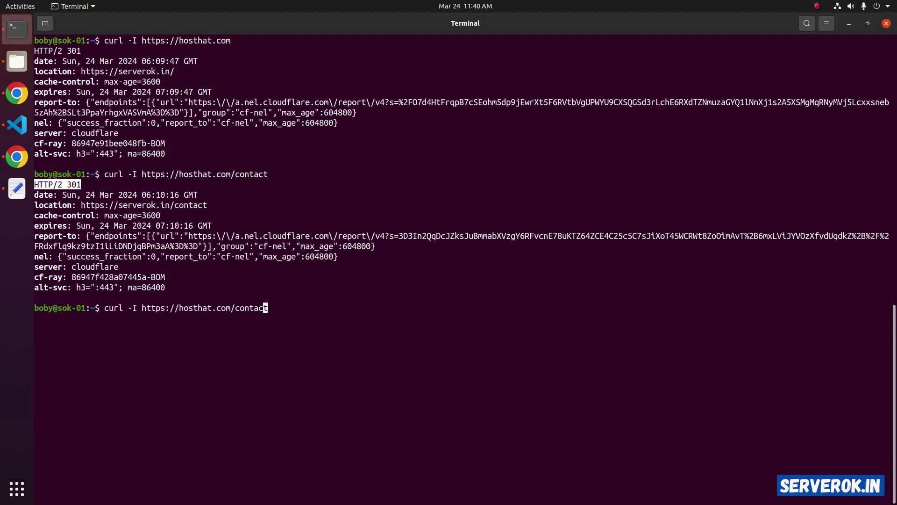
pyautogui.press('Left')
pyautogui.press('Left')
pyautogui.press('Left')
pyautogui.write('www.')
pyautogui.press('End')
pyautogui.press('BackSpace')
pyautogui.press('BackSpace')
pyautogui.press('BackSpace')
pyautogui.press('BackSpace')
pyautogui.press('BackSpace')
pyautogui.press('BackSpace')
pyautogui.press('BackSpace')
pyautogui.press('Return')
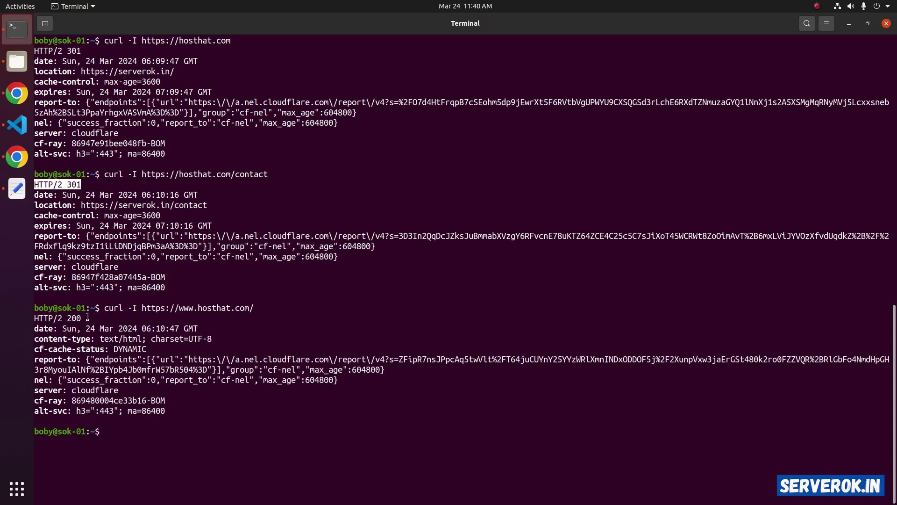
pyautogui.moveTo(77, 318)
pyautogui.mouseDown()
pyautogui.moveTo(44, 318)
pyautogui.moveTo(83, 319)
pyautogui.mouseUp()
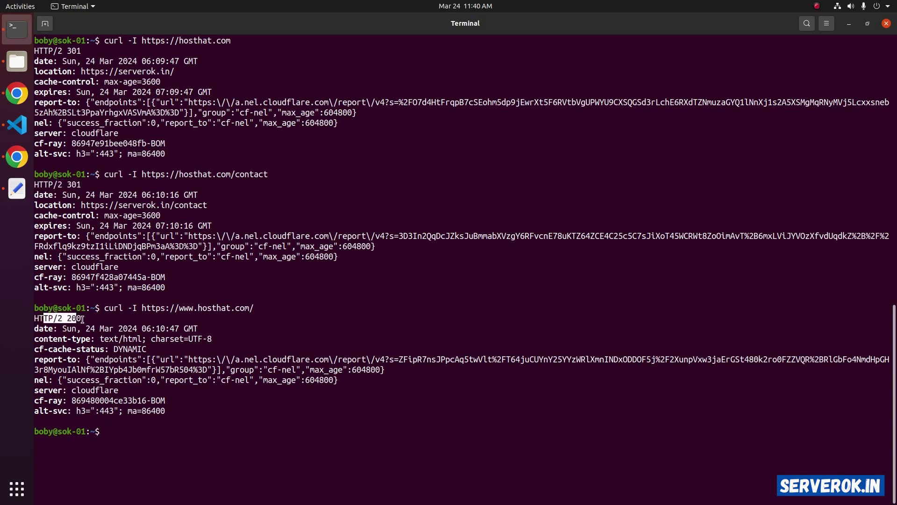
pyautogui.keyDown('ctrl'); pyautogui.click(143, 309); pyautogui.keyUp('ctrl')
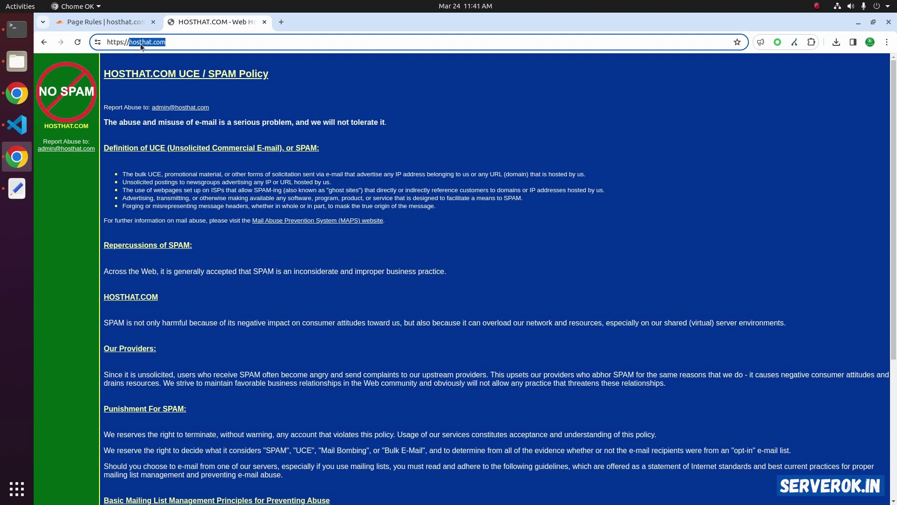
# Reload hosthat.com to see the redirect and load the www hosthat address in a new tab.
pyautogui.click(77, 42)
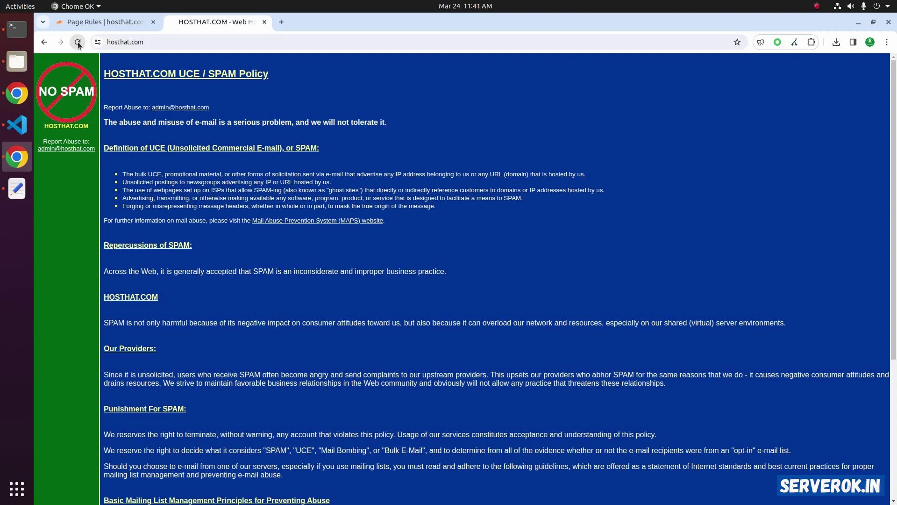
pyautogui.click(195, 35)
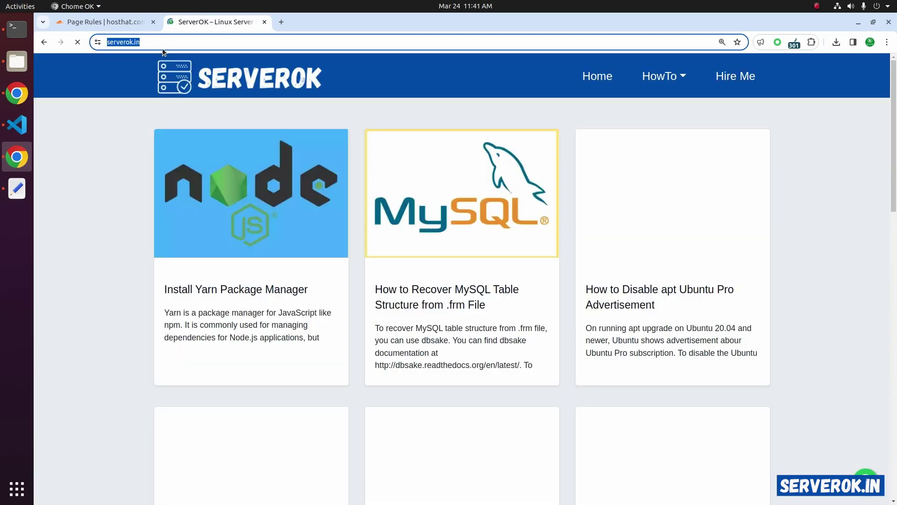
pyautogui.click(281, 22)
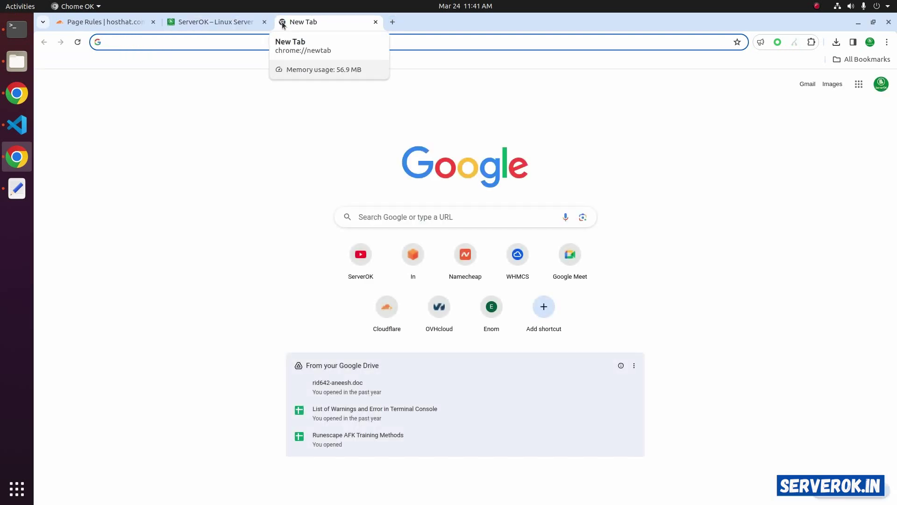
pyautogui.write('www.hostha')
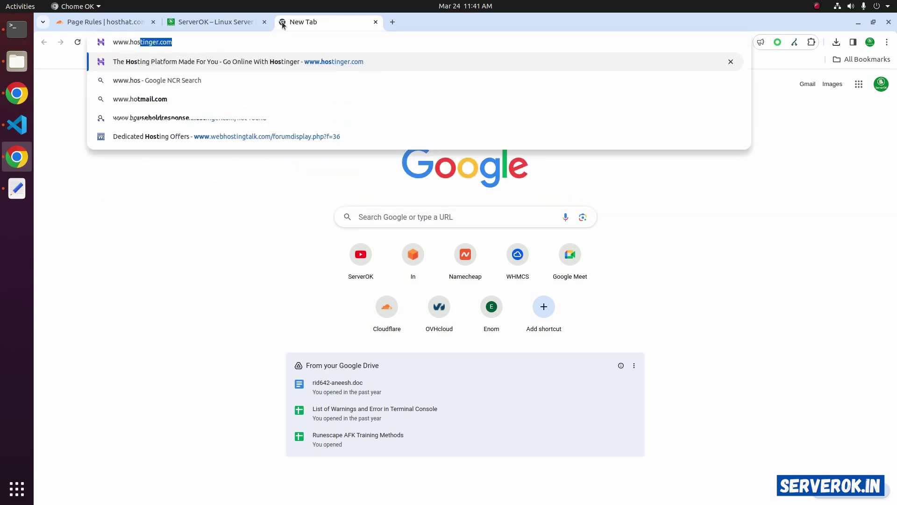
pyautogui.write('t.,')
pyautogui.press('Return')
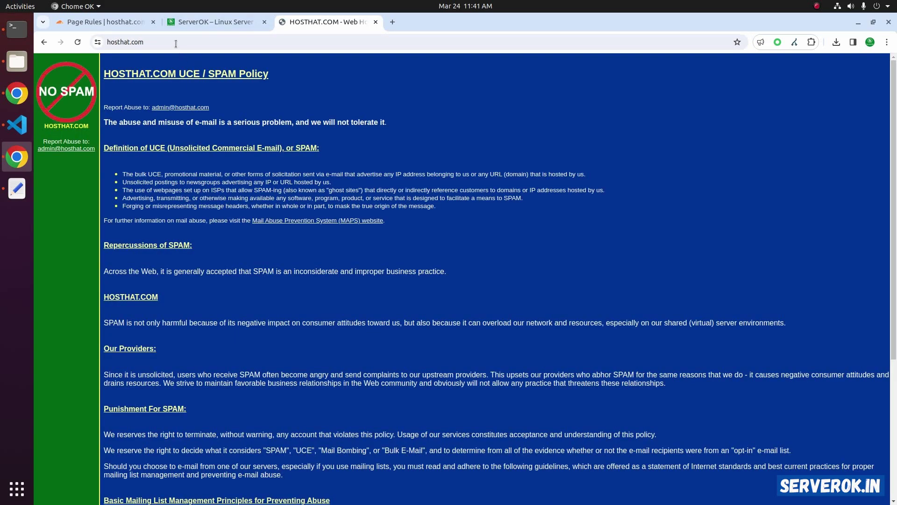
pyautogui.click(130, 41)
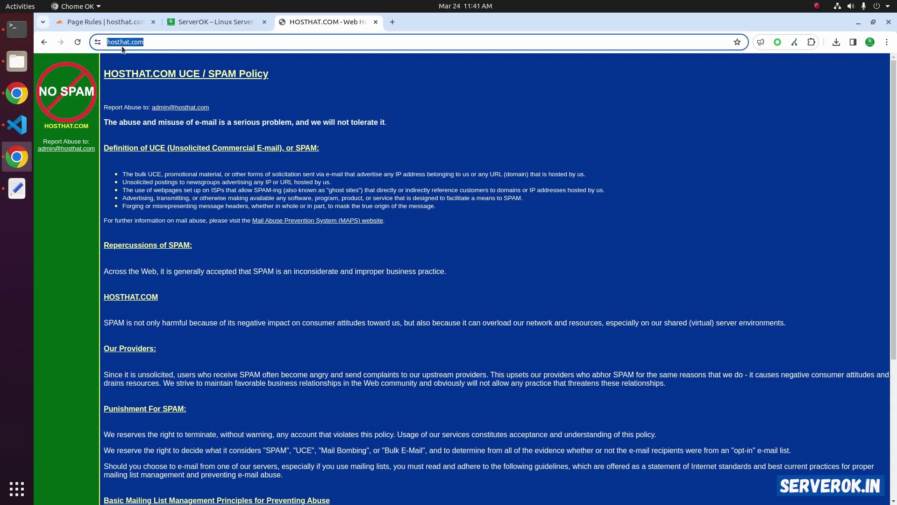
# Open the hosthat.com/* page rule's edit form at its URL pattern.
pyautogui.hotkey('ctrl', 'Tab')
pyautogui.click(723, 322)
pyautogui.click(355, 271)
# Try a leading asterisk on the pattern, remove it, and cancel the edit.
pyautogui.write('*')
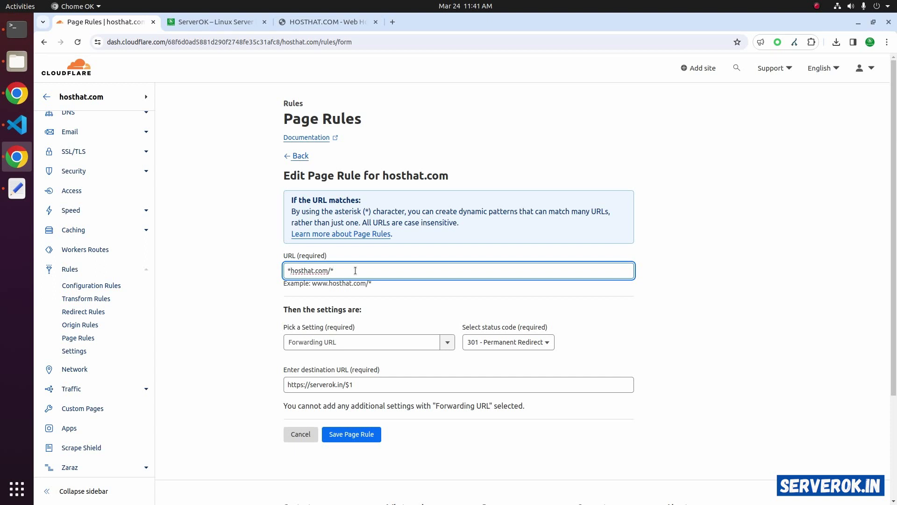
pyautogui.press('BackSpace')
pyautogui.click(301, 433)
pyautogui.click(709, 237)
pyautogui.moveTo(312, 283); pyautogui.dragTo(379, 286)
pyautogui.hotkey('ctrl', 'c')
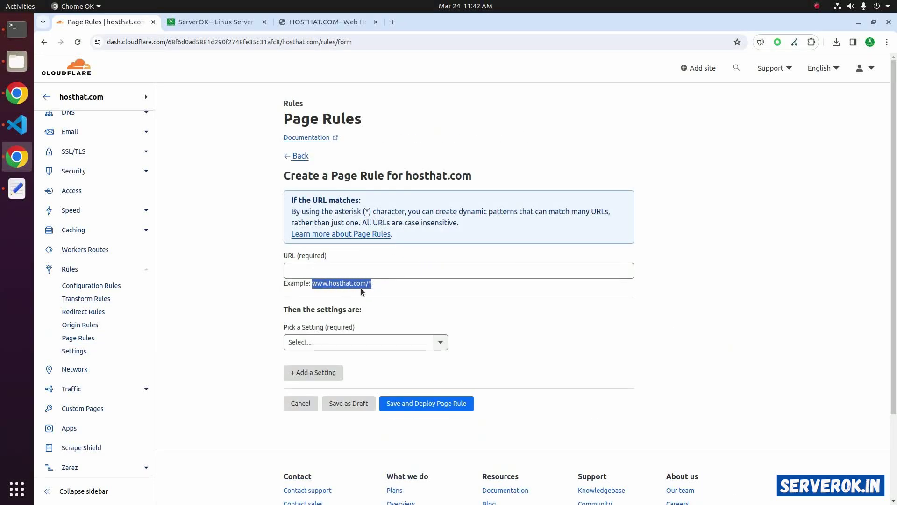
pyautogui.click(370, 266)
pyautogui.hotkey('ctrl', 'v')
pyautogui.moveTo(281, 330); pyautogui.dragTo(363, 337)
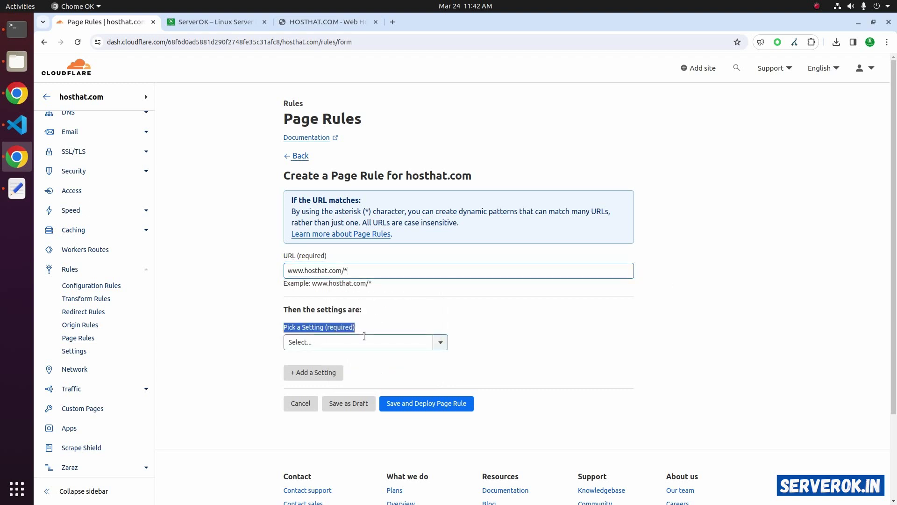
pyautogui.click(367, 344)
pyautogui.write('for')
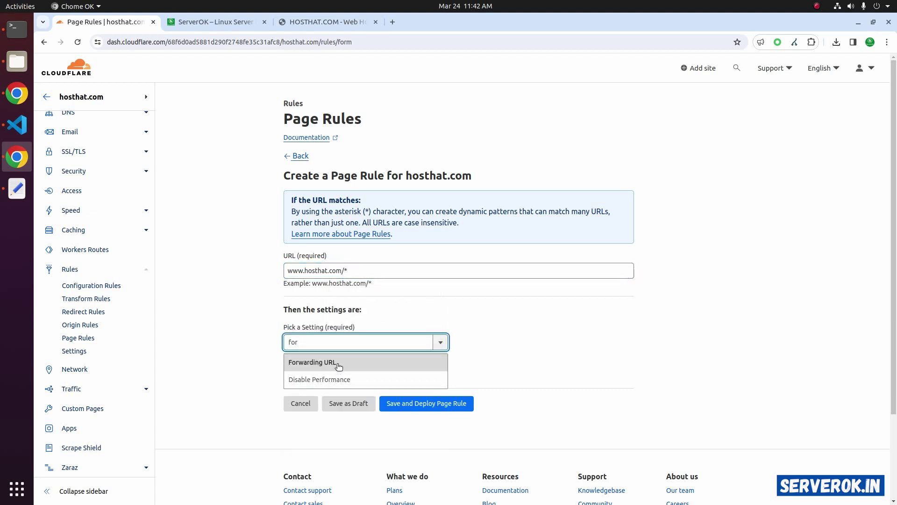
pyautogui.click(337, 364)
pyautogui.moveTo(476, 328); pyautogui.dragTo(550, 328)
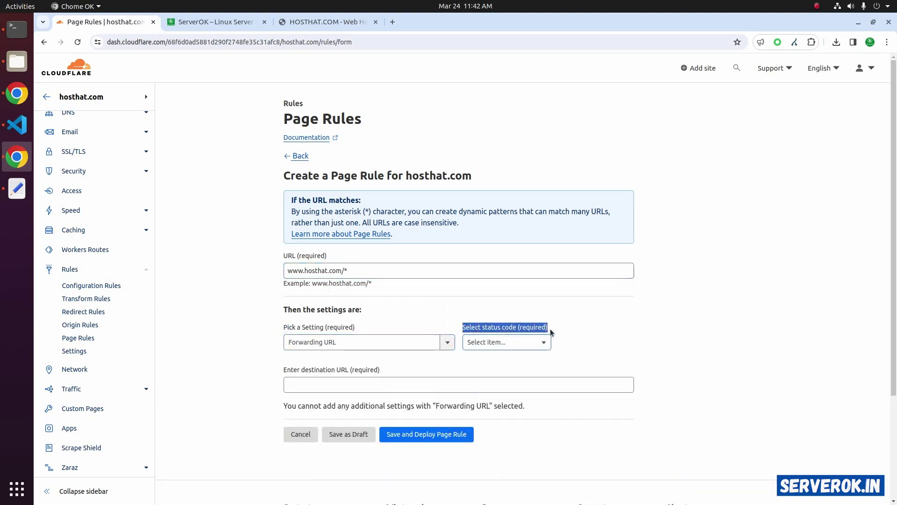
pyautogui.click(535, 339)
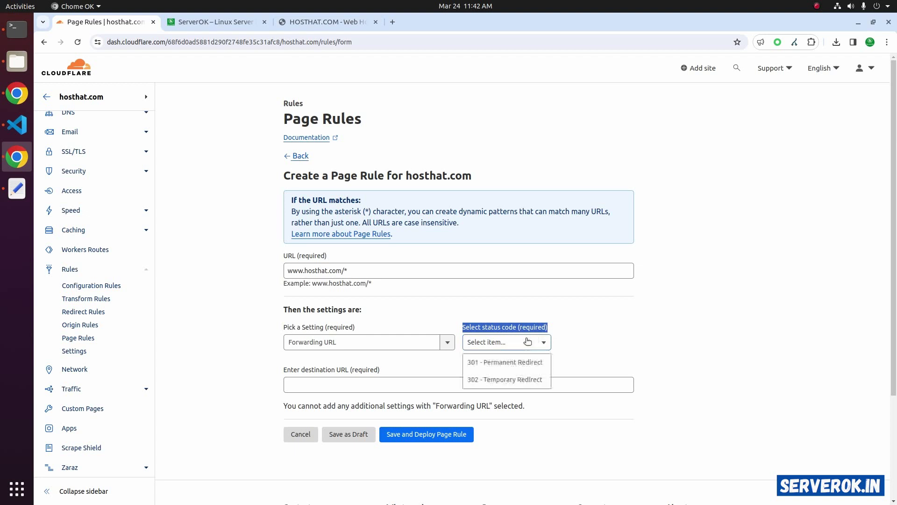
pyautogui.click(499, 369)
pyautogui.click(364, 387)
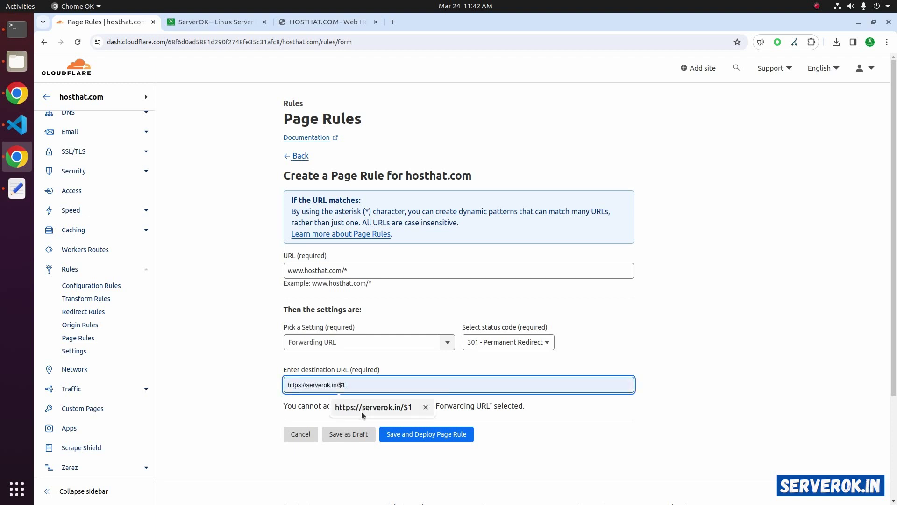
pyautogui.click(361, 410)
pyautogui.click(419, 437)
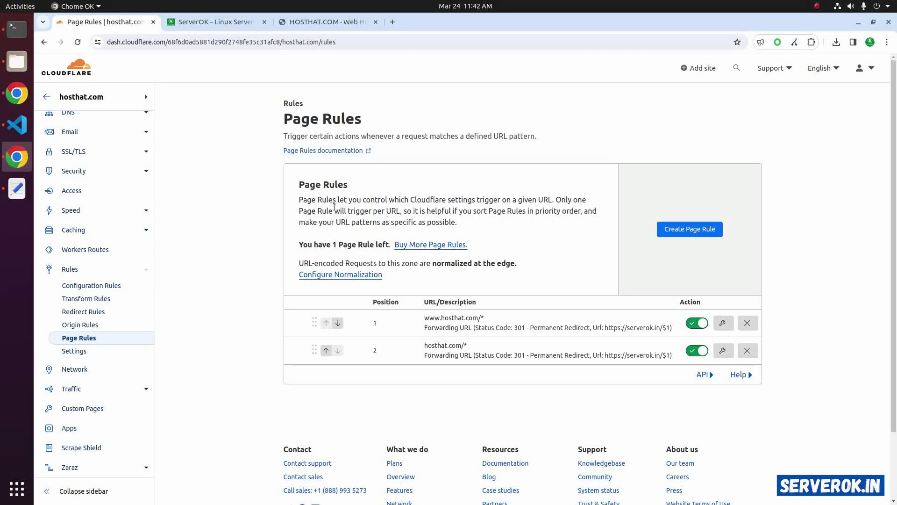
pyautogui.click(17, 29)
pyautogui.press('Up')
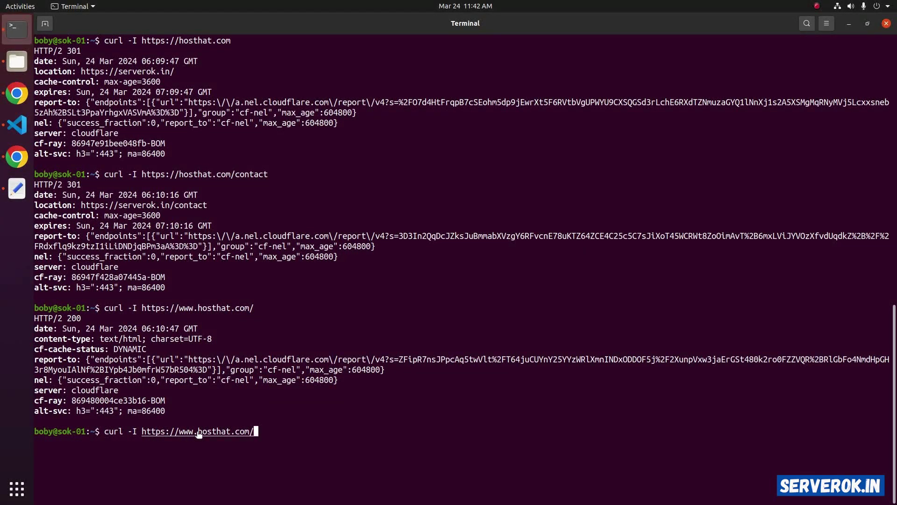
pyautogui.press('Return')
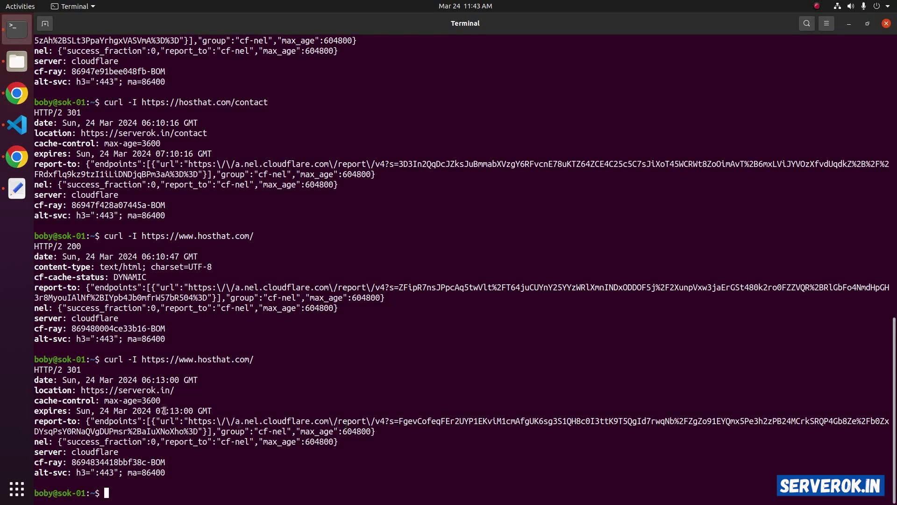
pyautogui.moveTo(39, 389); pyautogui.dragTo(35, 395)
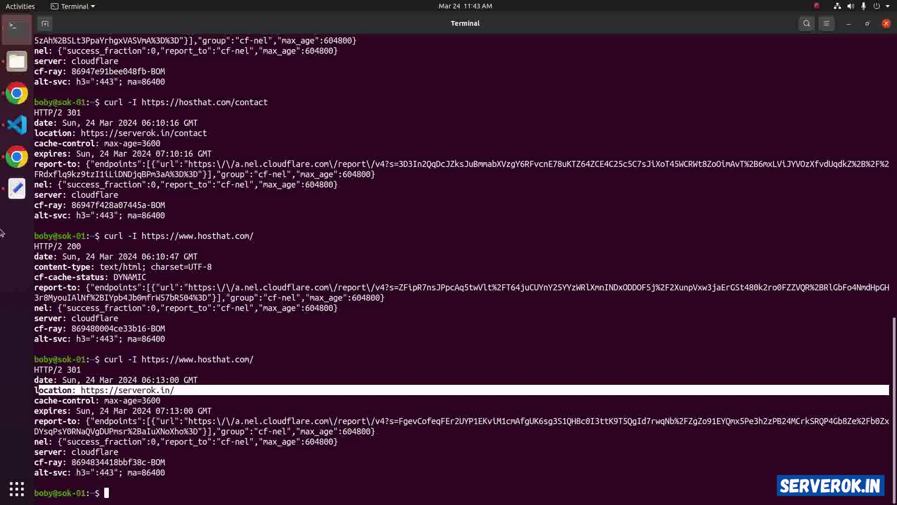
pyautogui.click(17, 156)
# Reload the HOSTHAT.COM tab so it lands on serverok.in, then return to the Page Rules tab.
pyautogui.click(323, 22)
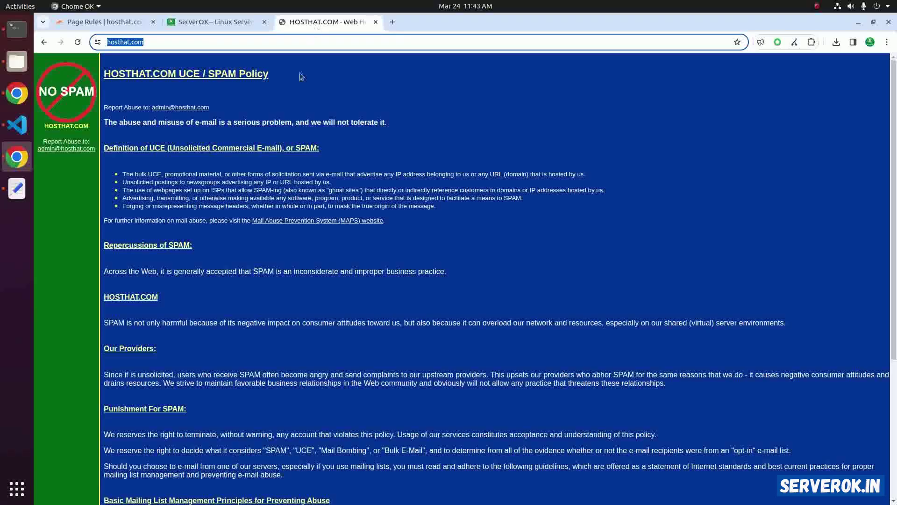
pyautogui.press('Return')
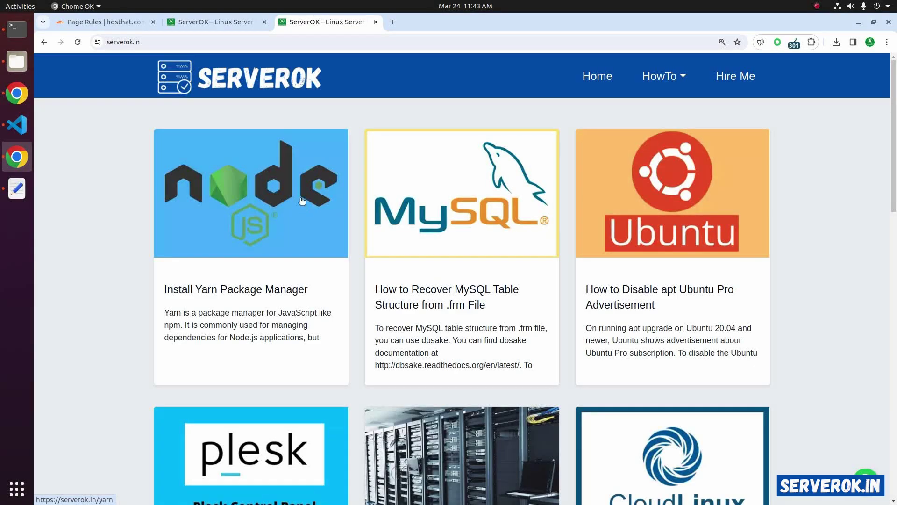
pyautogui.hotkey('ctrl', '1')
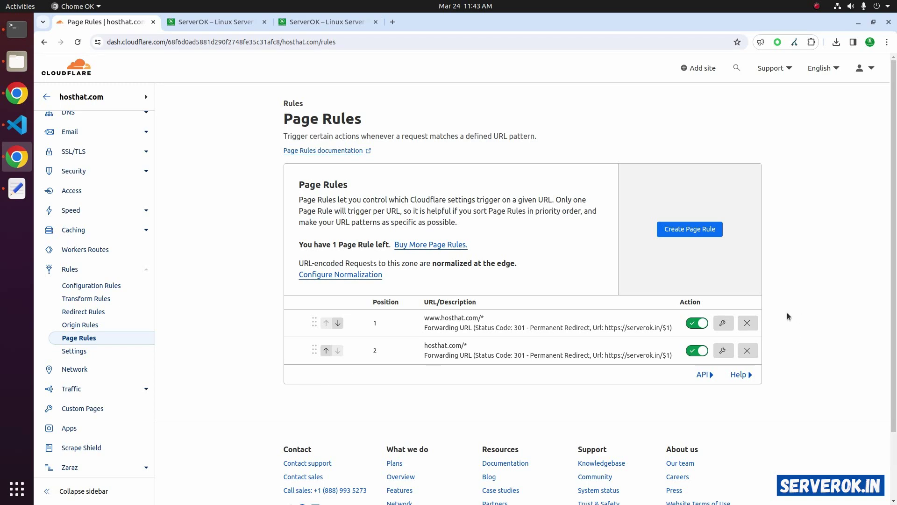
pyautogui.click(747, 323)
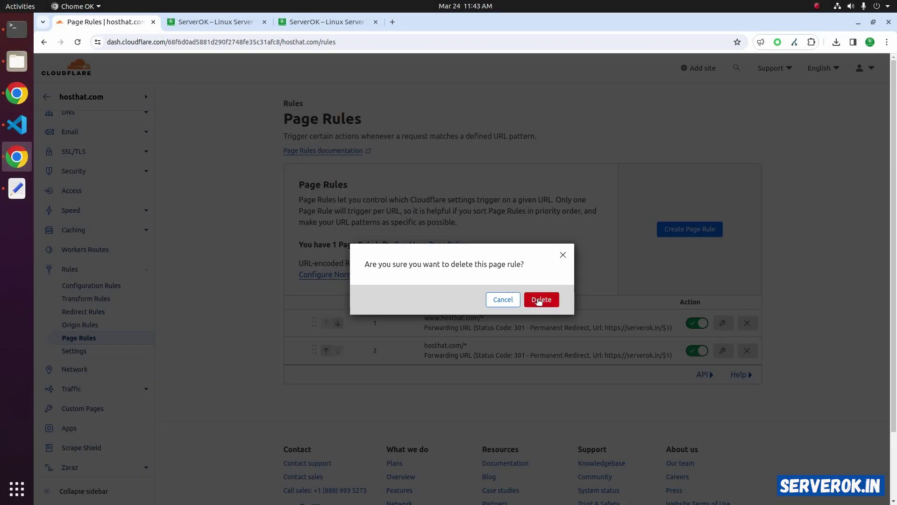
pyautogui.click(616, 334)
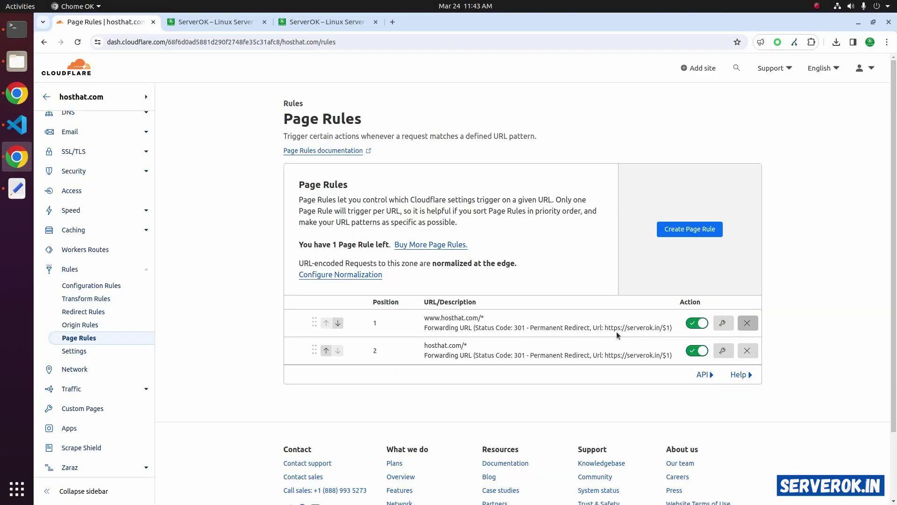
pyautogui.click(689, 329)
pyautogui.click(697, 351)
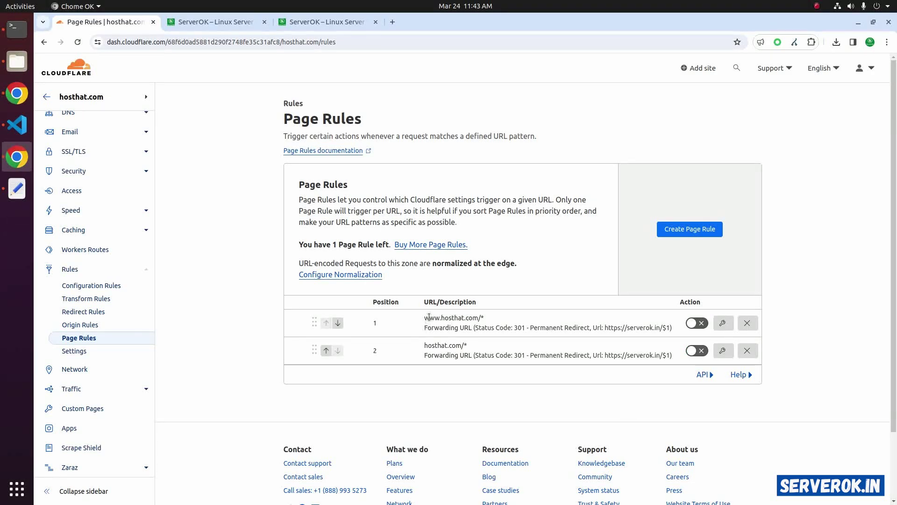
pyautogui.moveTo(426, 318); pyautogui.dragTo(477, 317)
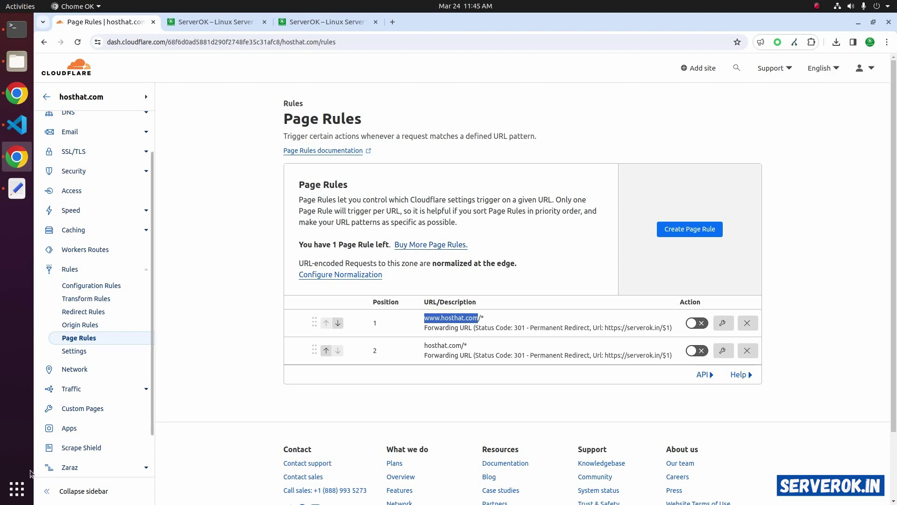
# Launch Firefox from the application search.
pyautogui.click(18, 488)
pyautogui.write('fl')
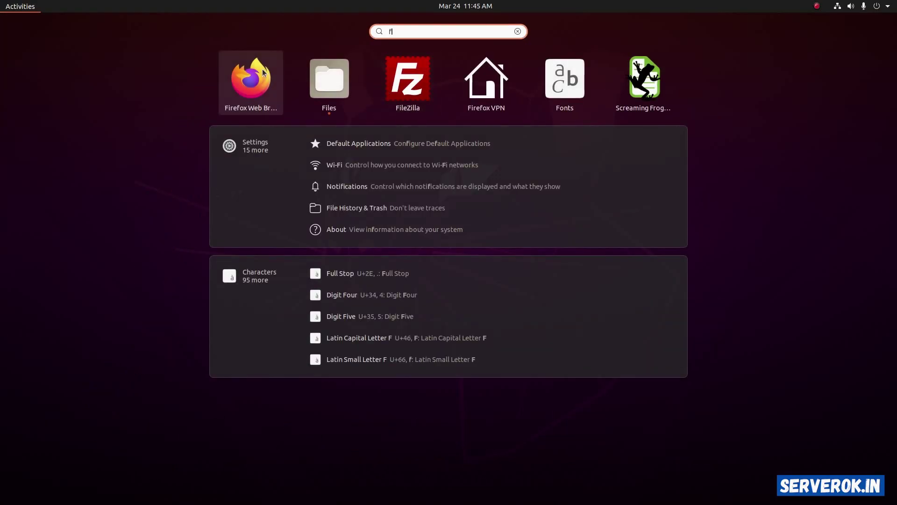
pyautogui.press('Return')
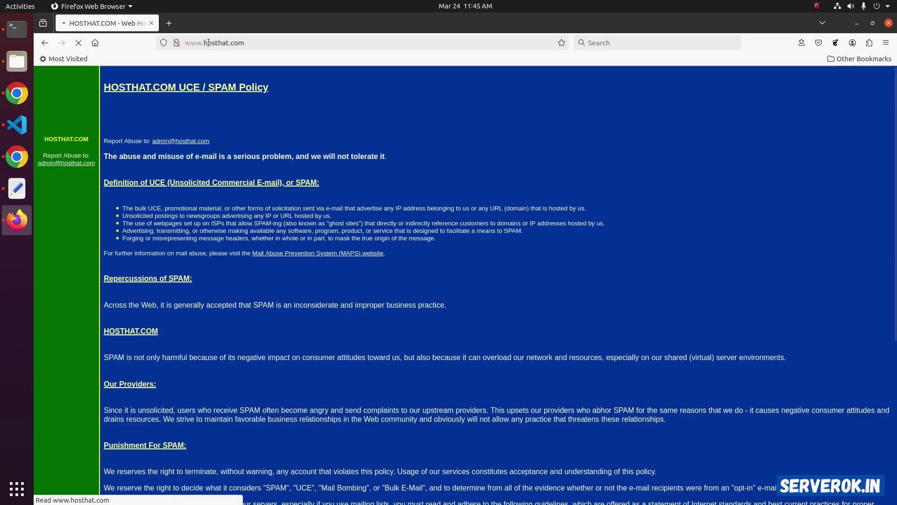